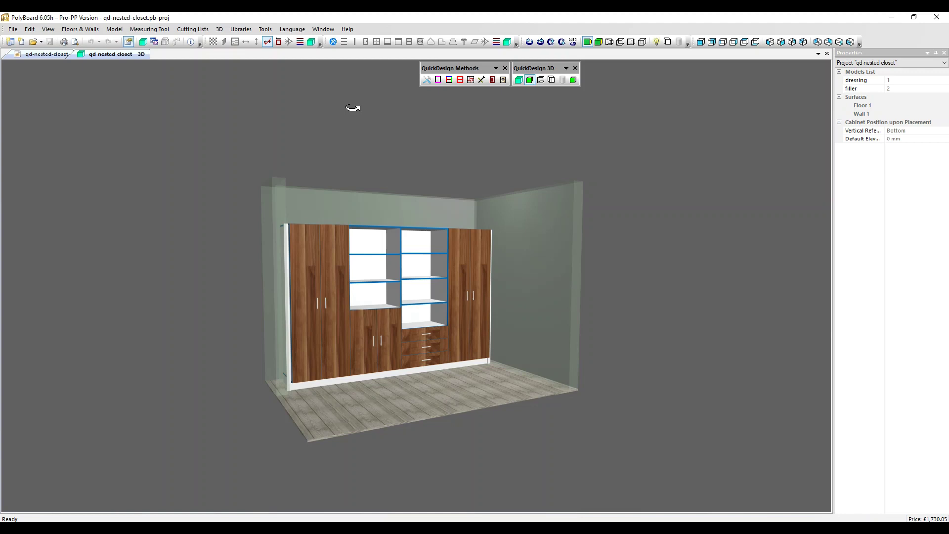
Show the Lights settings from the 3D menu so light markers appear in the view.
left_click(219, 30)
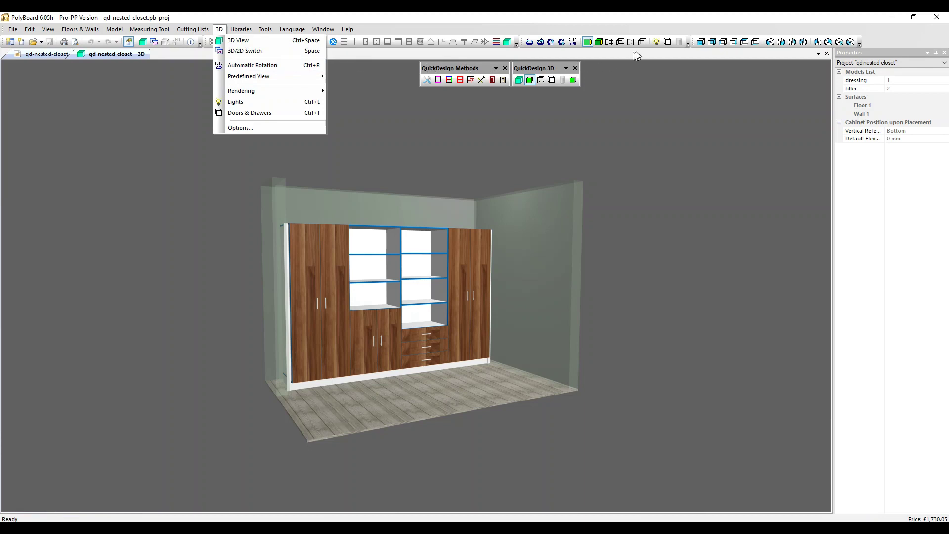
left_click(657, 41)
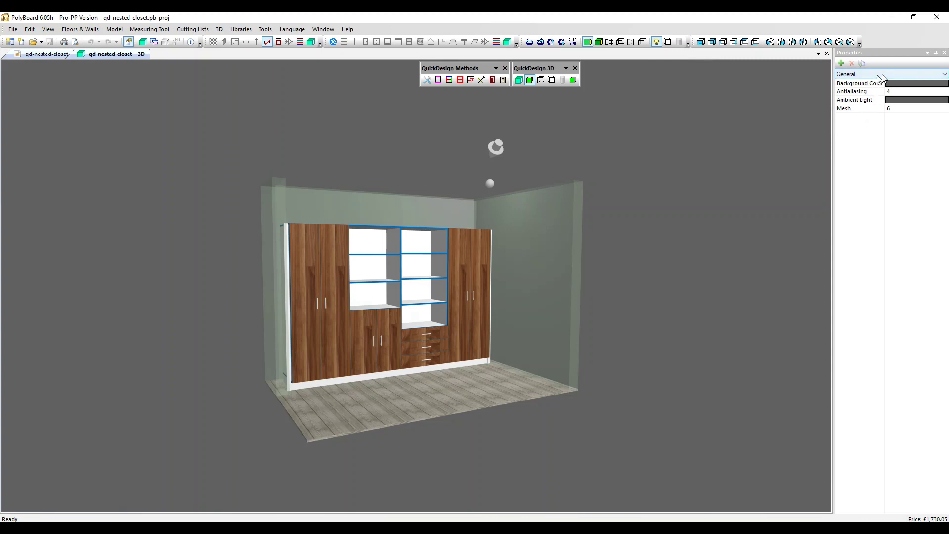
Inspect Light 1 (Directional), then Light 2 (Point) at X 2600, Y 1075, Z 2580 mm.
left_click(944, 74)
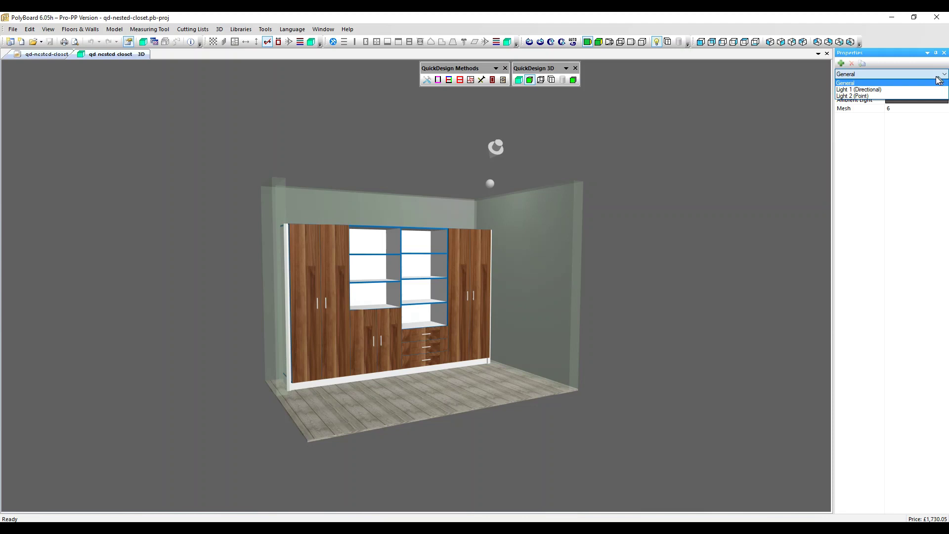
left_click(917, 88)
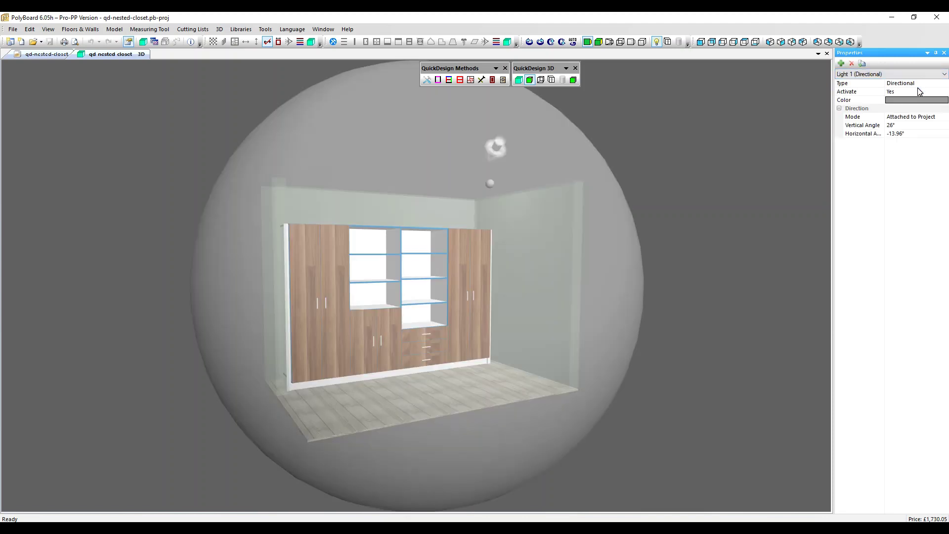
left_click(907, 74)
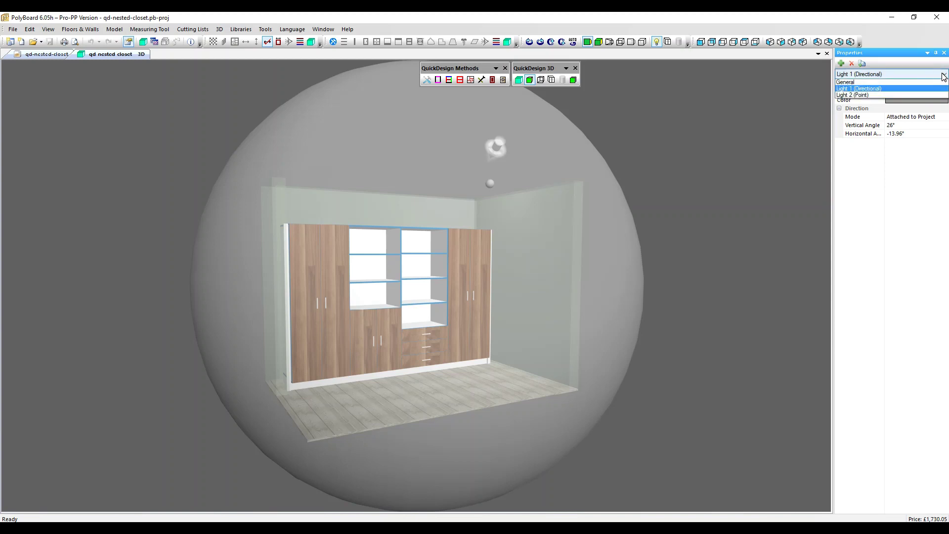
left_click(897, 95)
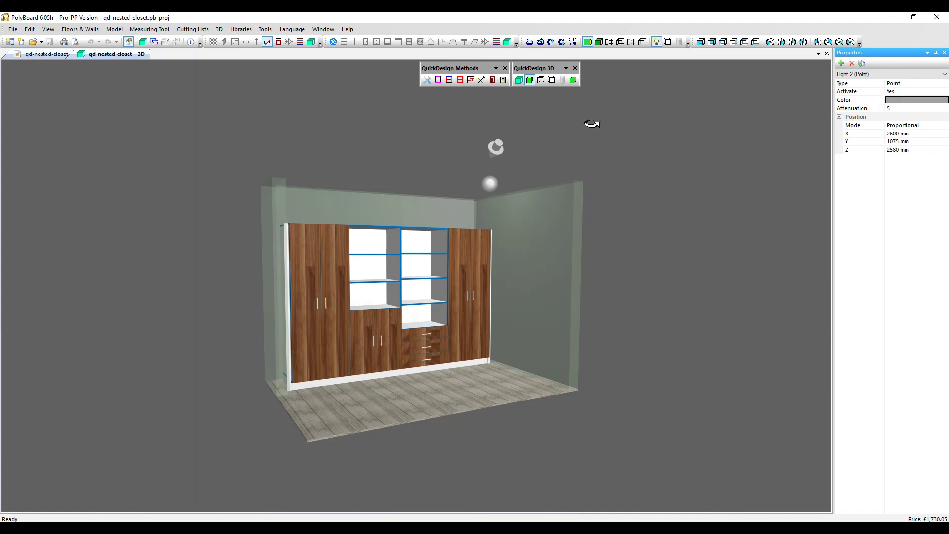
Turn on 3D shadows and open all the wardrobe's doors and drawers.
left_click(572, 84)
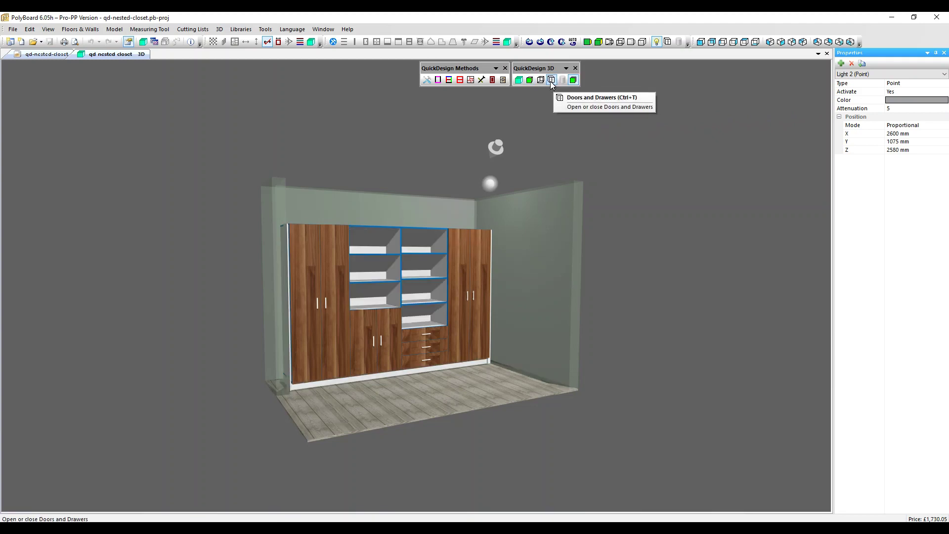
left_click(551, 81)
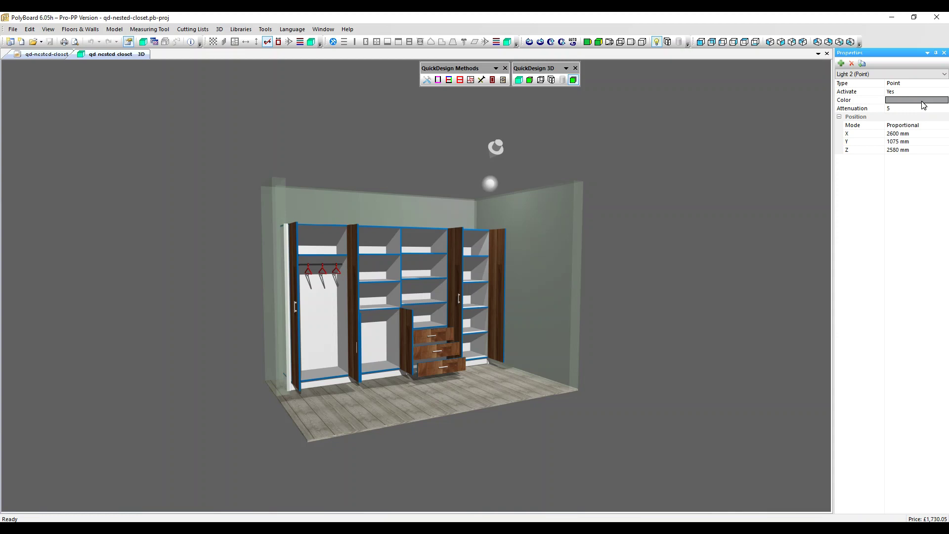
In General properties, set the Ambient Light colour to light grey.
left_click(934, 74)
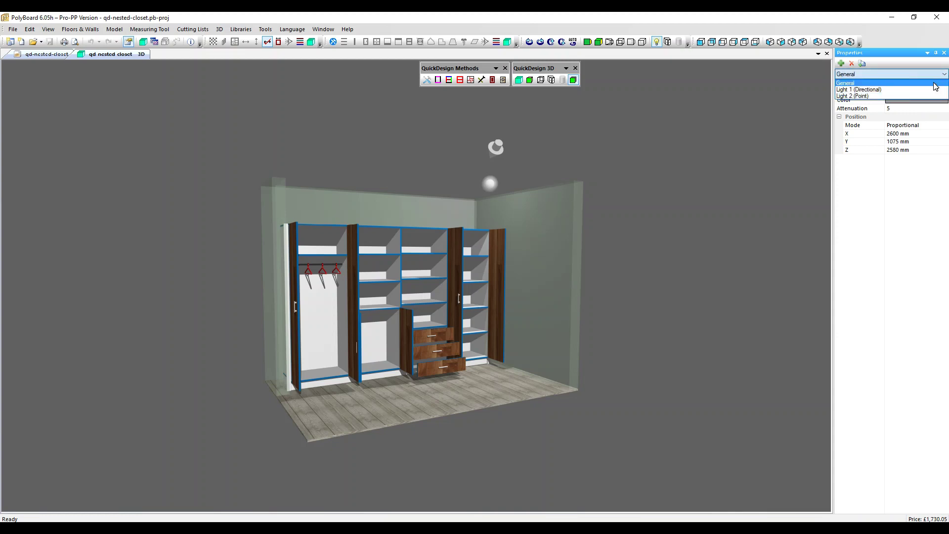
left_click(935, 84)
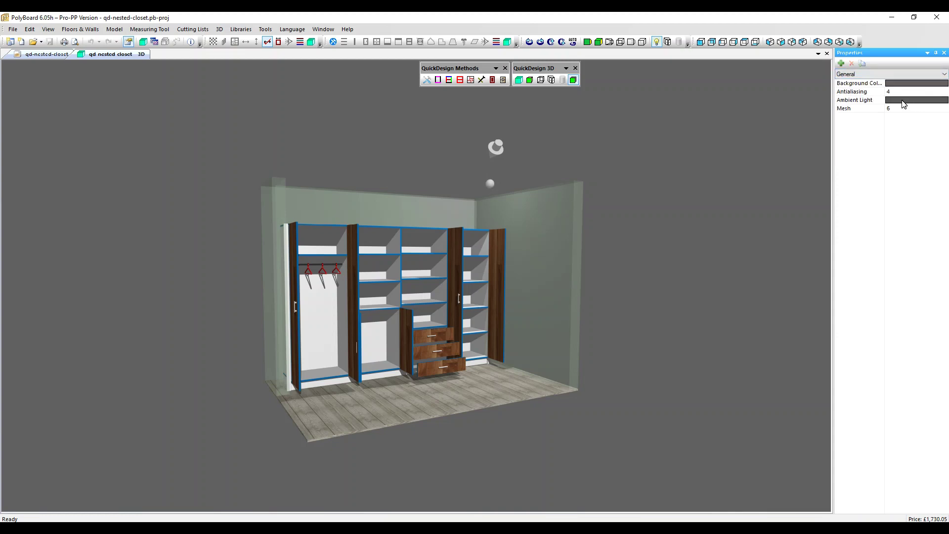
left_click(903, 102)
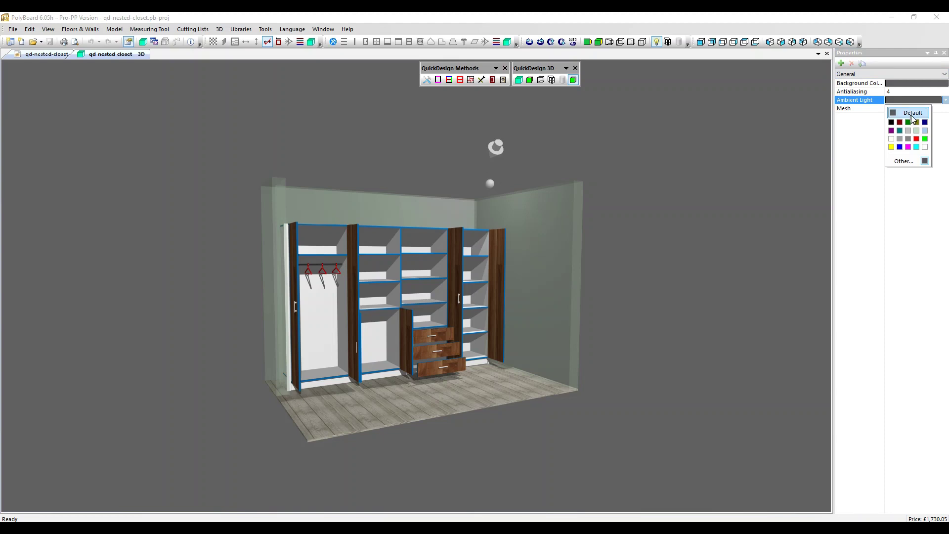
left_click(909, 131)
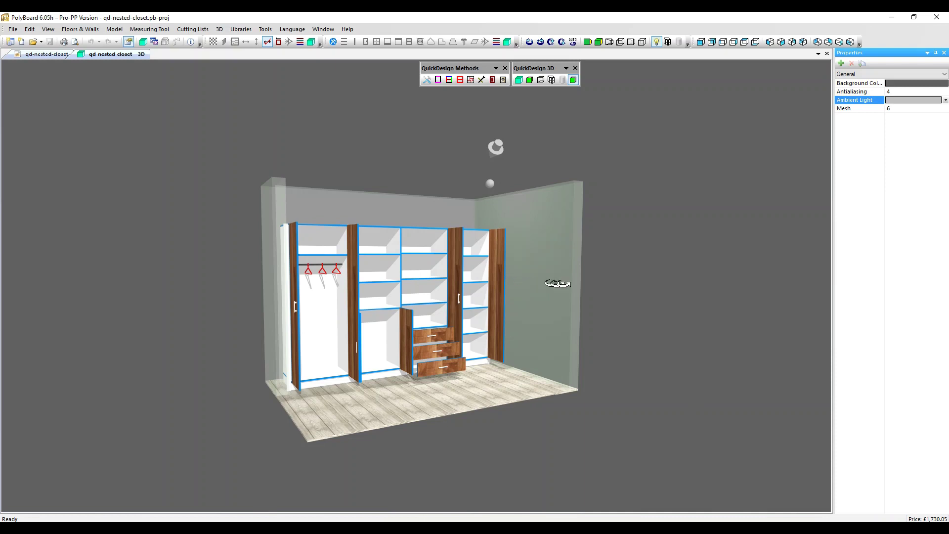
Select Light 1 (Directional) and set its Vertical Angle to 26°.
left_click(944, 74)
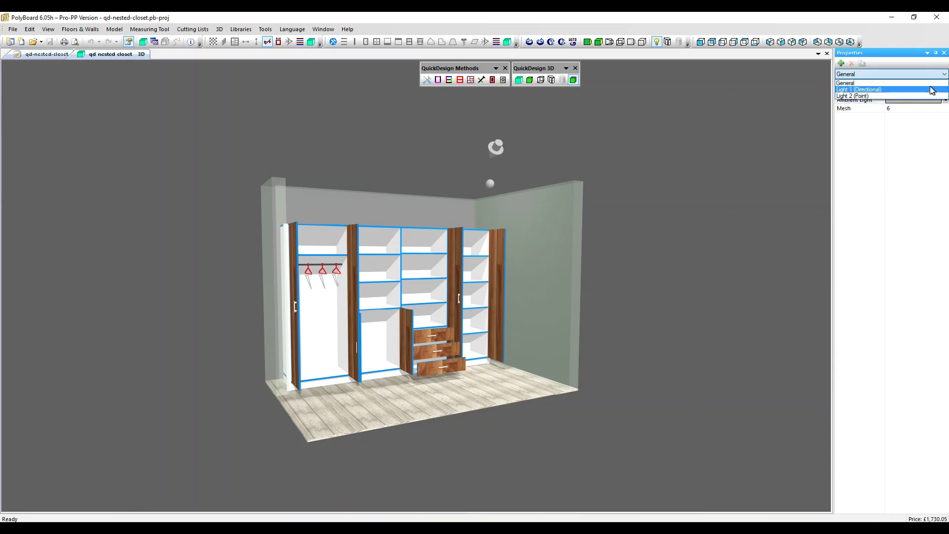
left_click(932, 89)
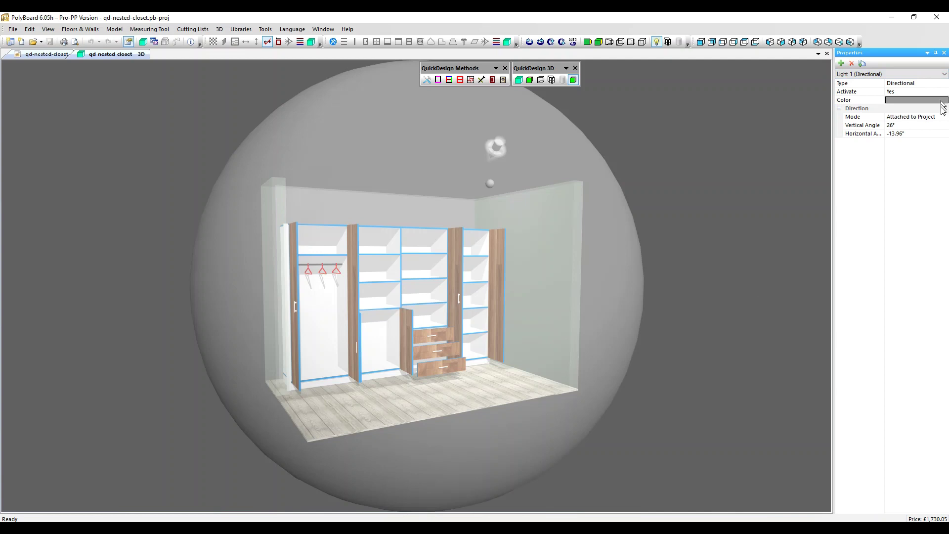
left_click(926, 126)
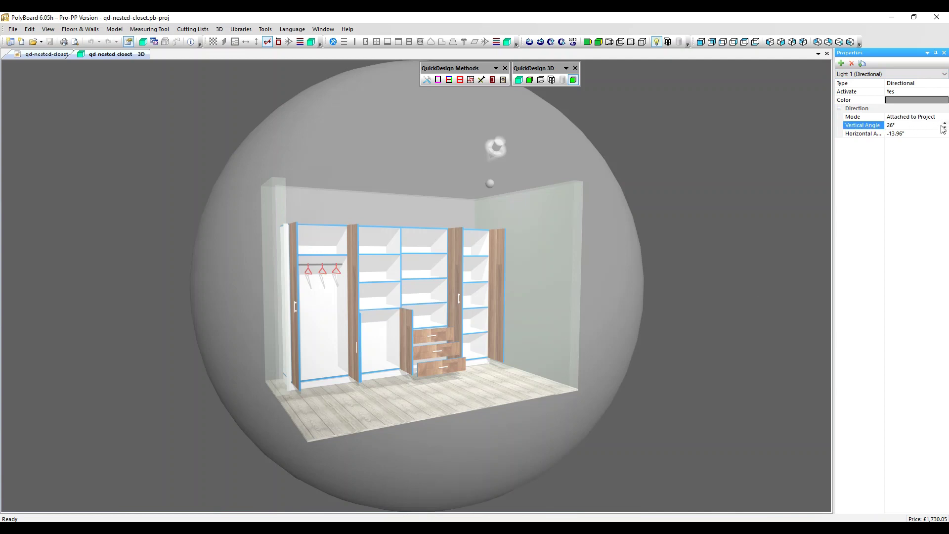
left_click(945, 128)
left_click(944, 128)
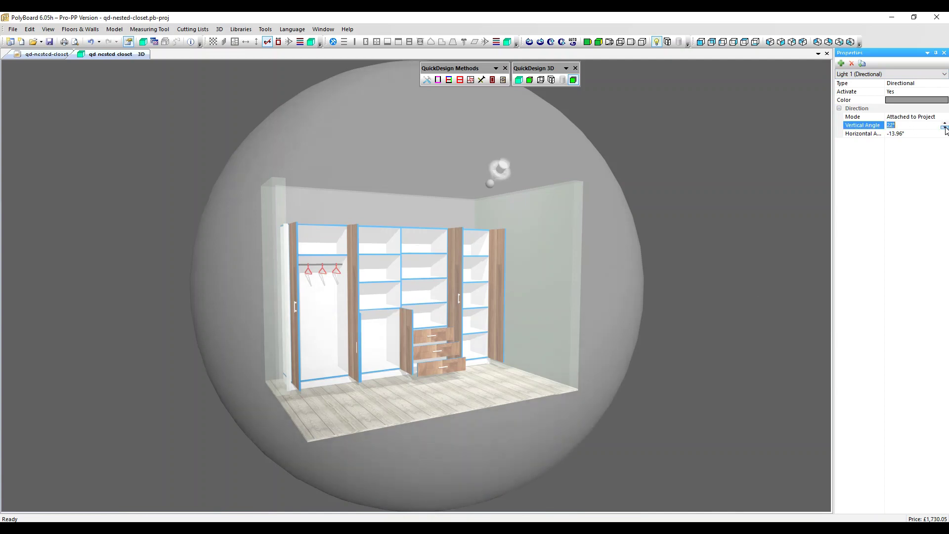
left_click(945, 124)
left_click(944, 124)
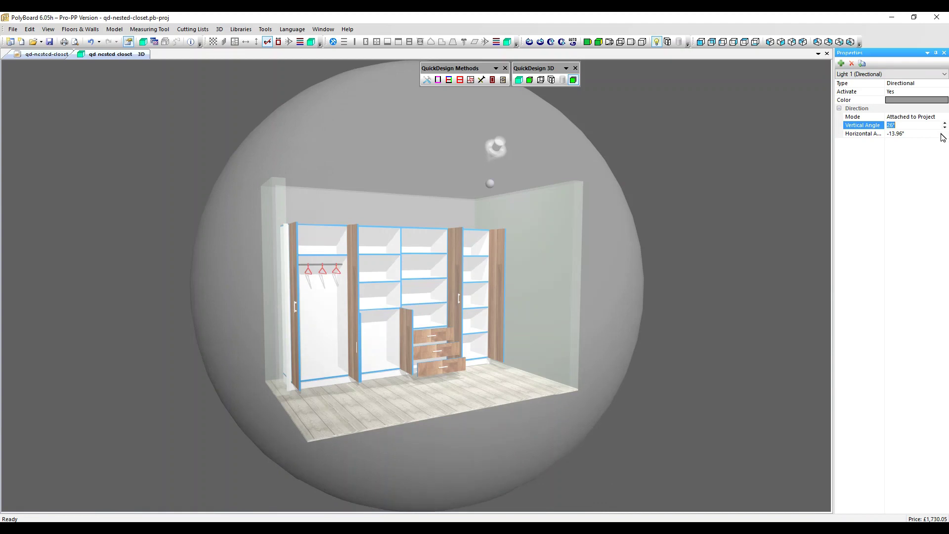
Set the directional light's Horizontal Angle to -17.96°.
left_click(944, 134)
left_click(945, 136)
left_click(944, 136)
left_click(944, 136)
left_click(945, 136)
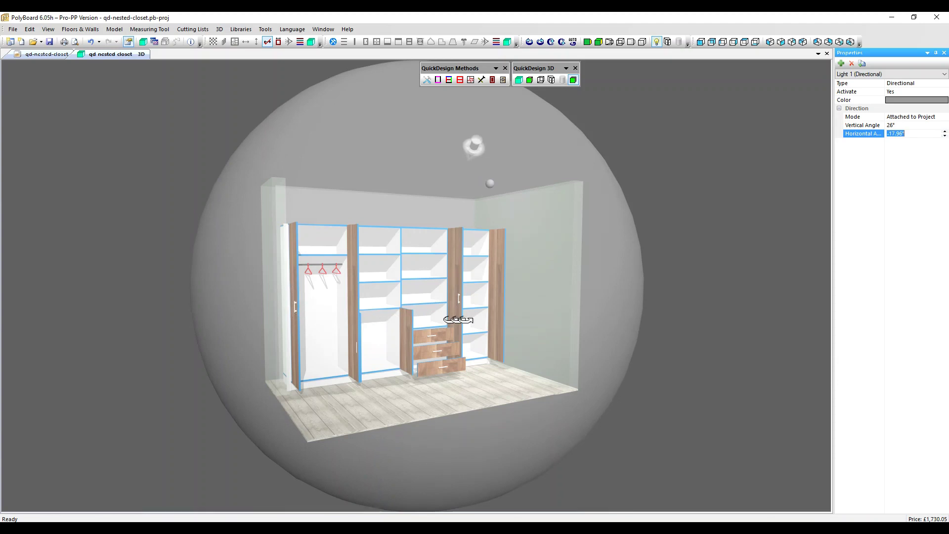
left_click(944, 74)
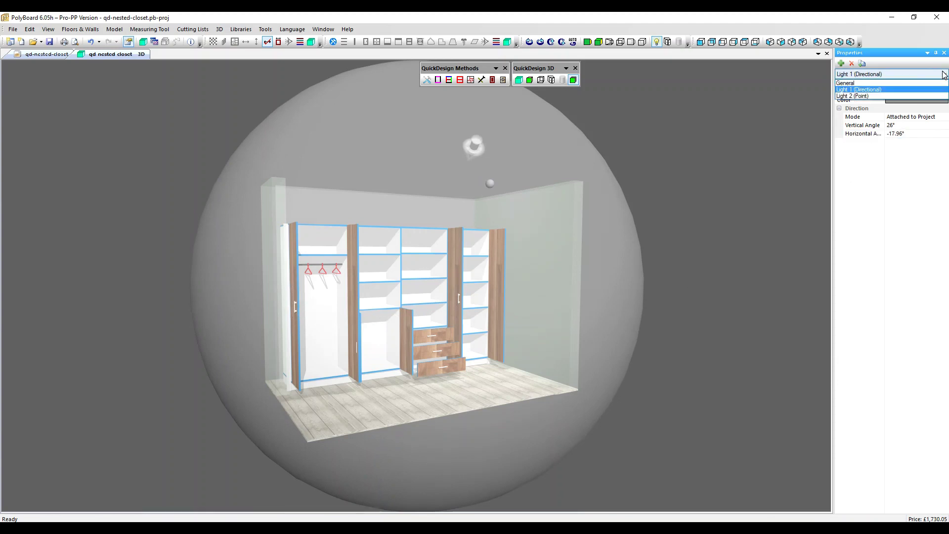
Lower Light 2 (Point) from Z 2580 mm to 2180 mm, then return to General properties.
left_click(912, 96)
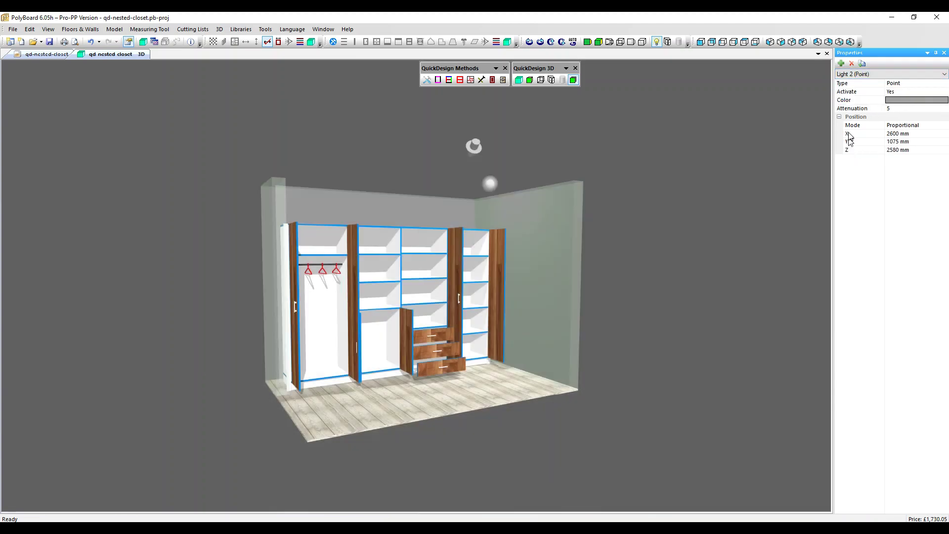
left_click(928, 151)
left_click(944, 153)
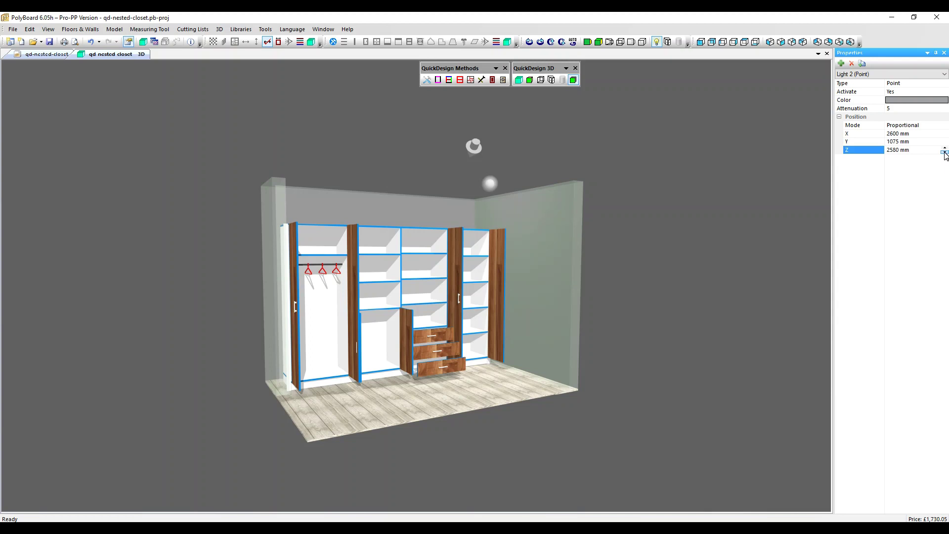
left_click(945, 153)
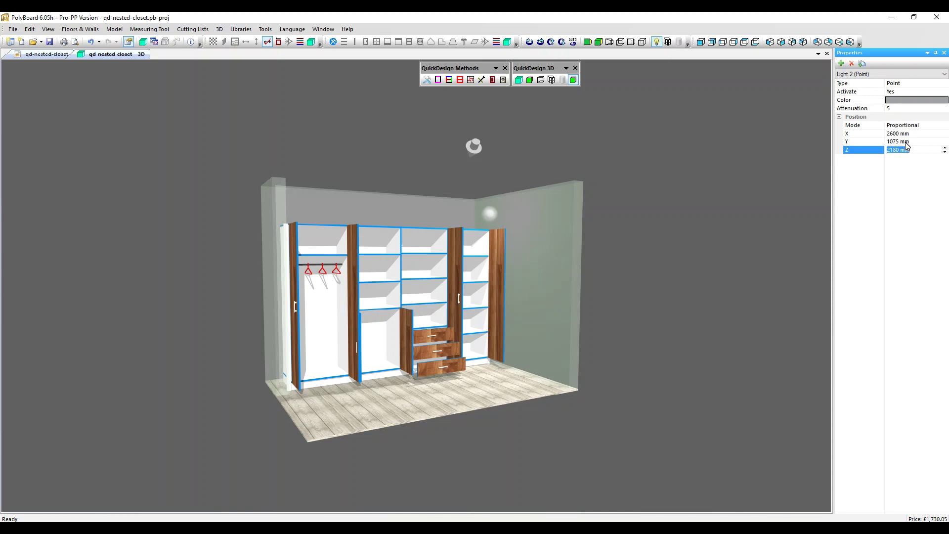
left_click(920, 74)
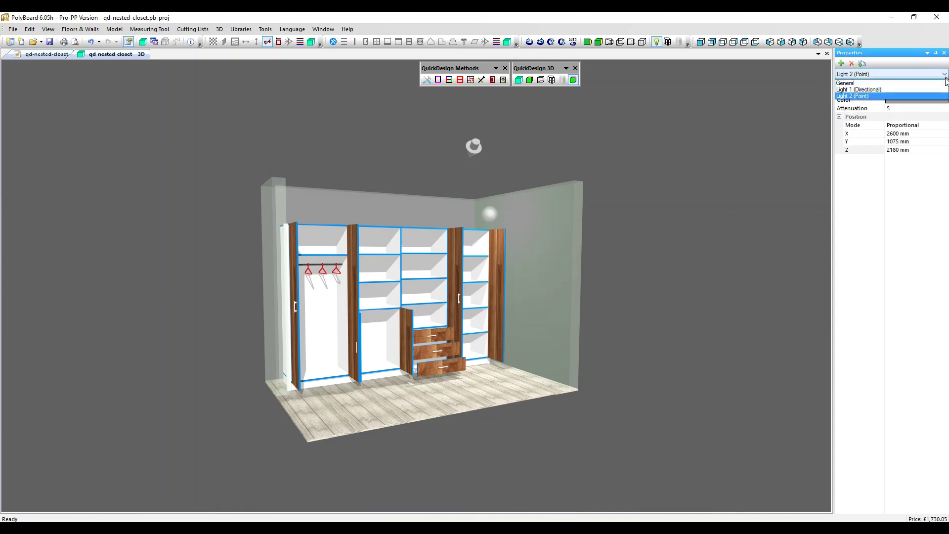
left_click(908, 83)
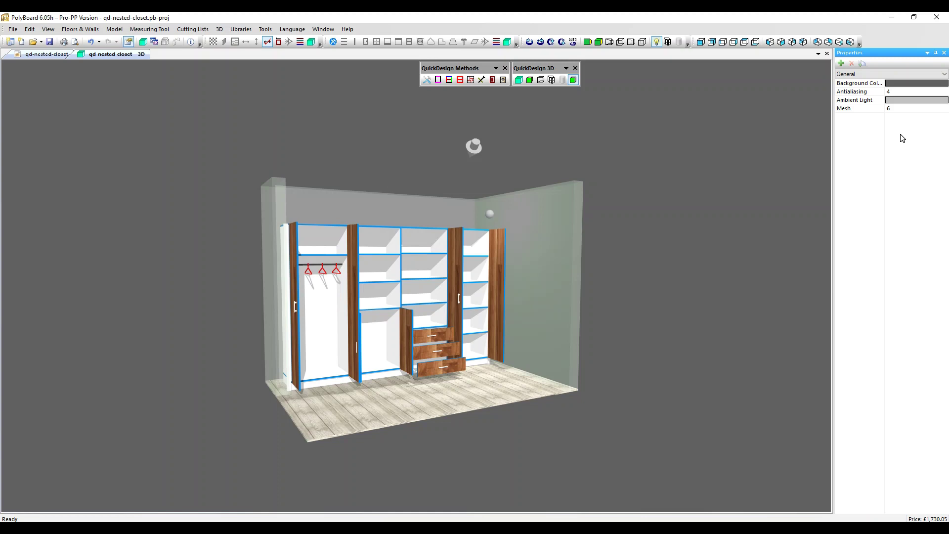
Add Light 3, set its Type to Spot and its colour to grey.
left_click(841, 65)
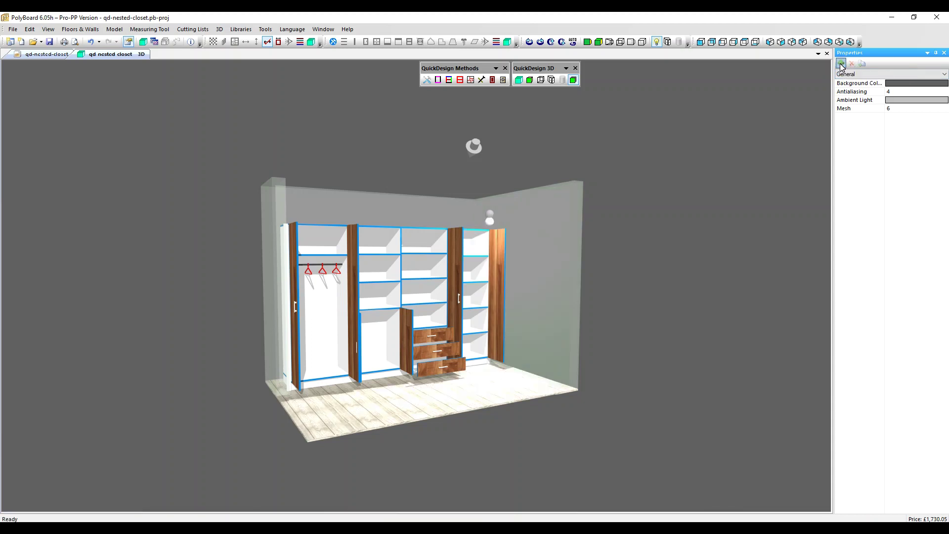
left_click(943, 75)
left_click(888, 103)
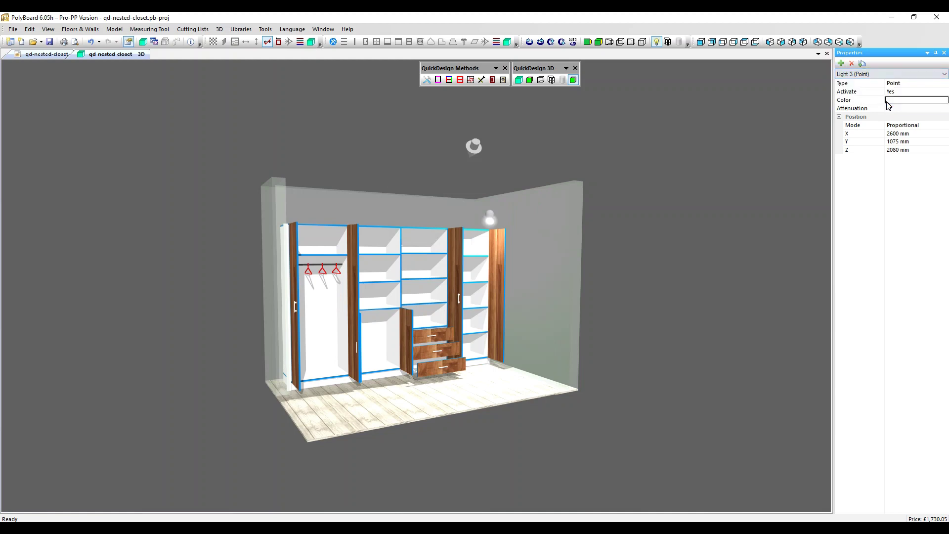
left_click(937, 83)
left_click(938, 83)
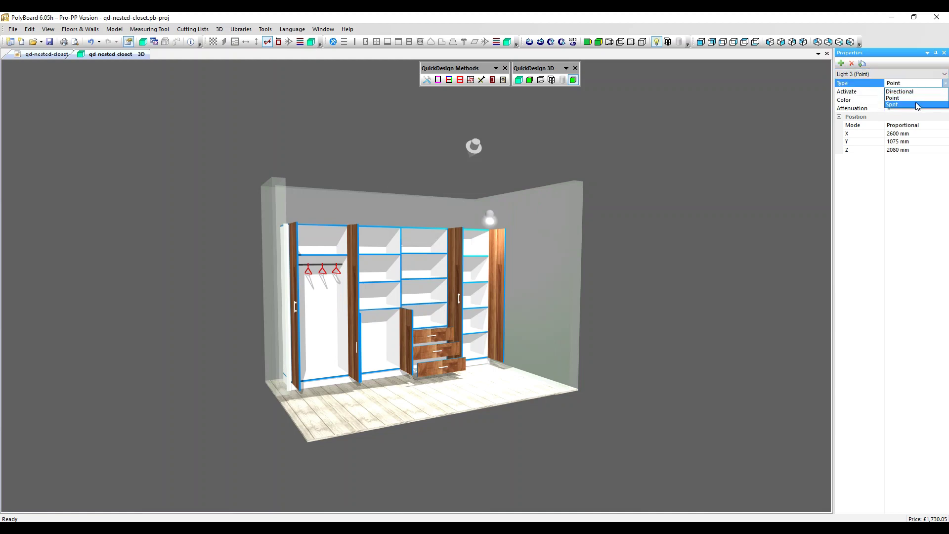
left_click(917, 104)
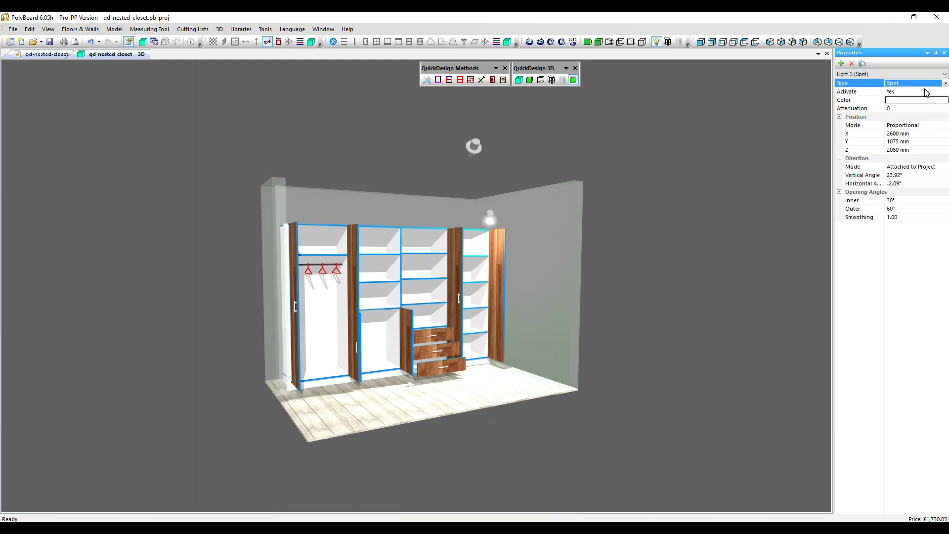
left_click(914, 101)
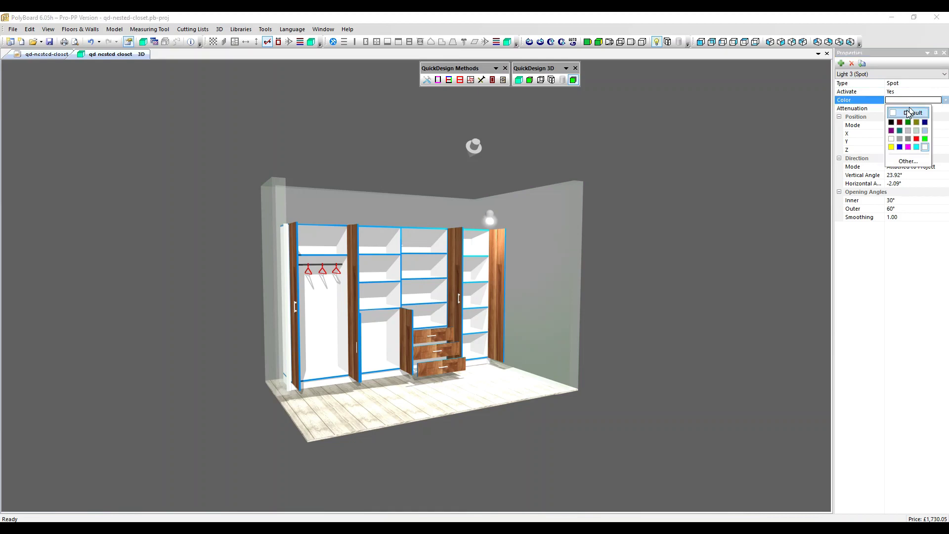
left_click(908, 131)
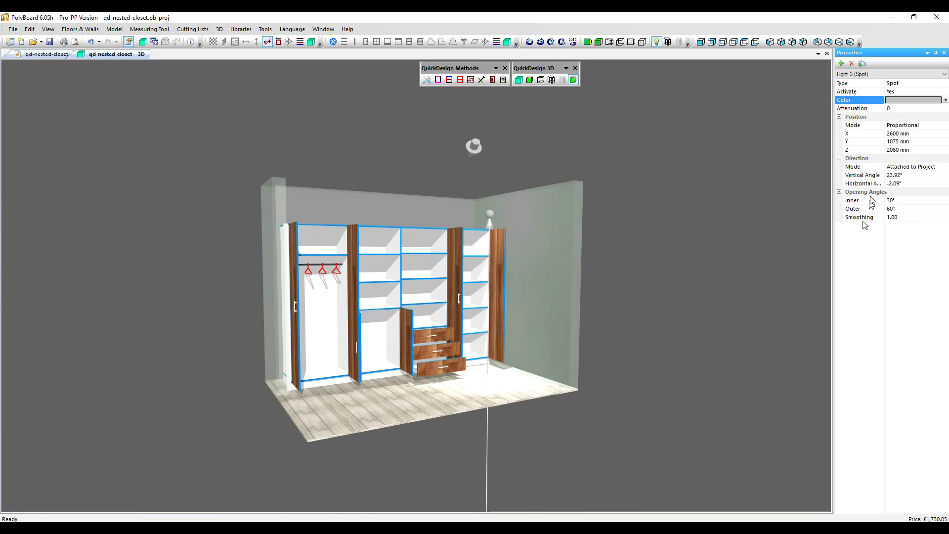
Lower Light 3 (Spot) to Z 1080 mm and move it to X 2800 mm.
left_click(923, 150)
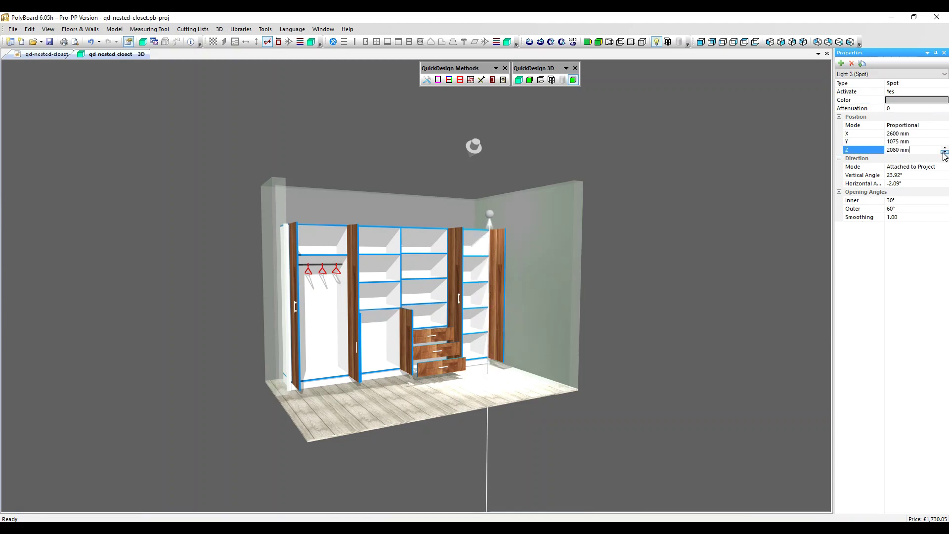
left_click(944, 153)
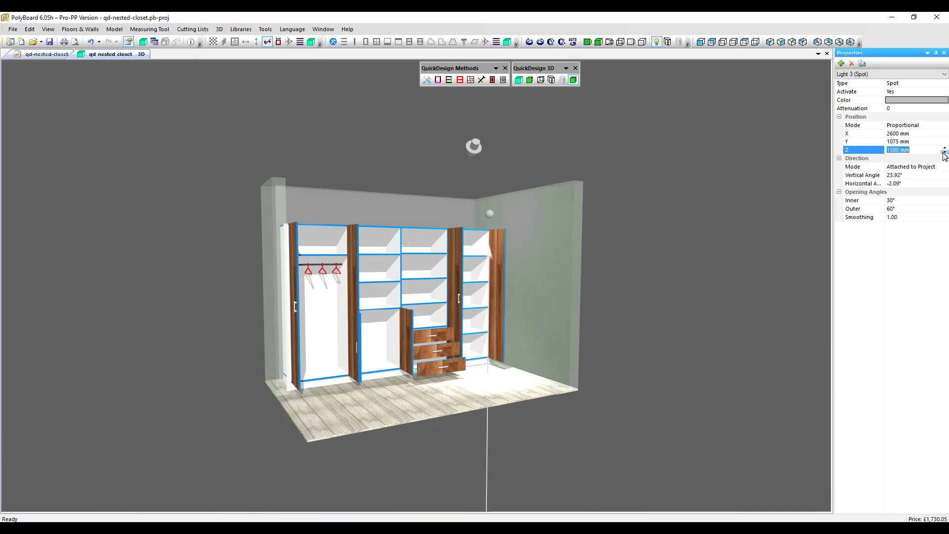
left_click(944, 153)
left_click(945, 153)
left_click(945, 153)
left_click(945, 154)
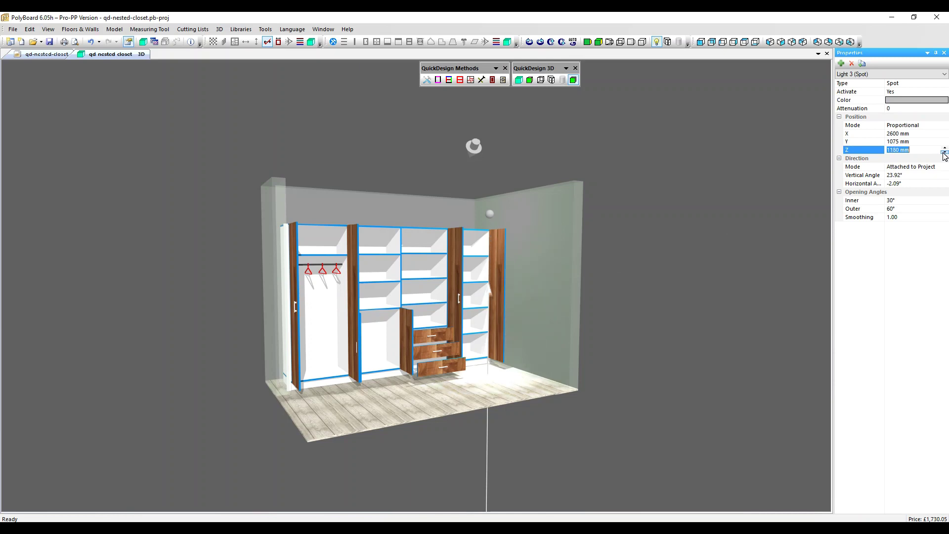
left_click(944, 154)
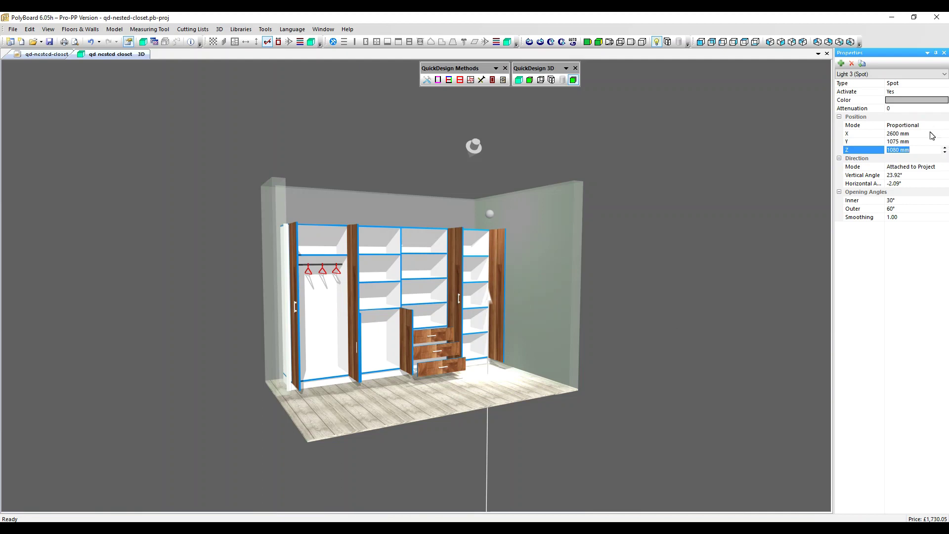
left_click(944, 135)
left_click(945, 132)
left_click(945, 132)
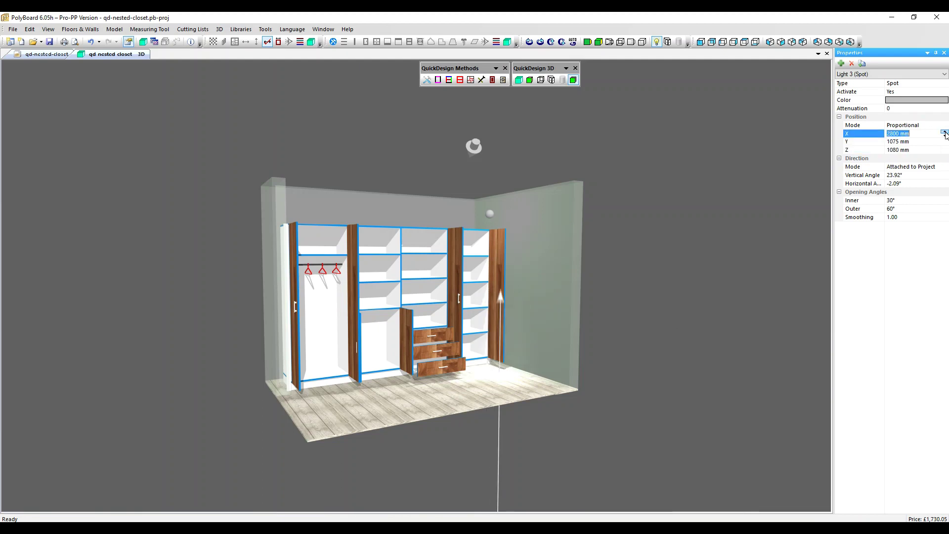